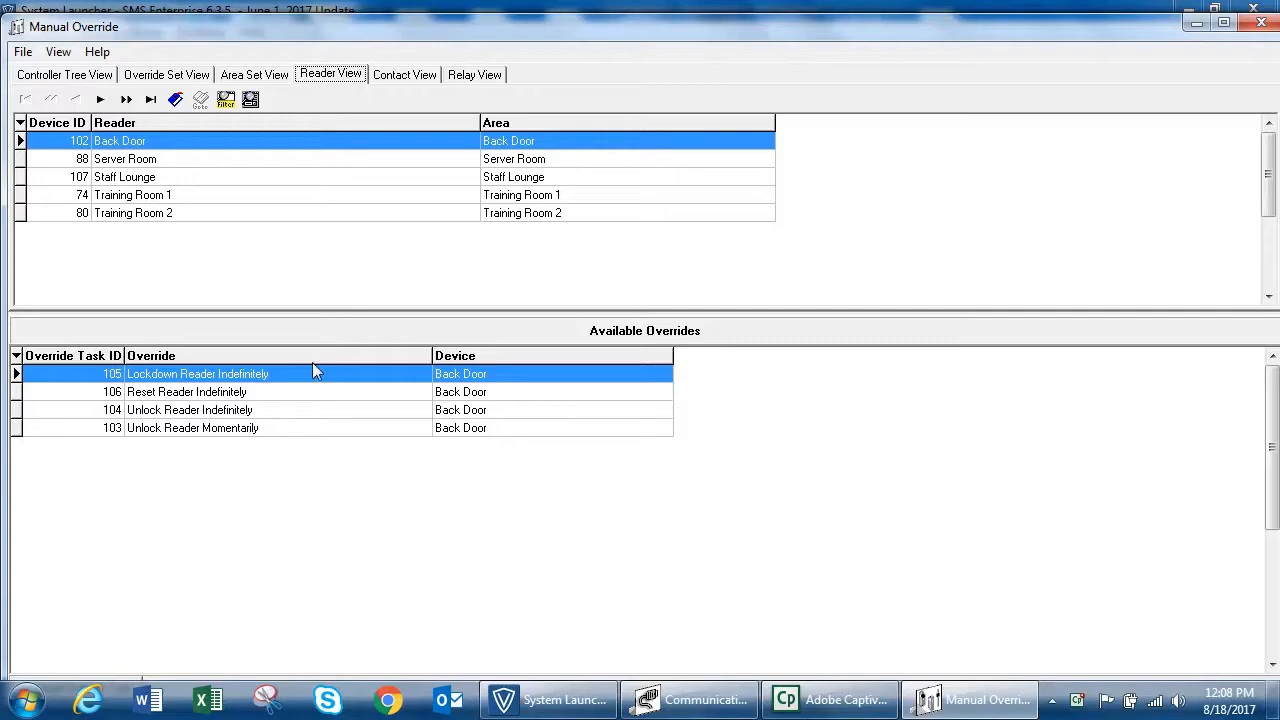
# Step: Examine the overrides available for the Back Door reader: momentary unlock, indefinite unlock, reset and lockdown
pyautogui.click(343, 431)
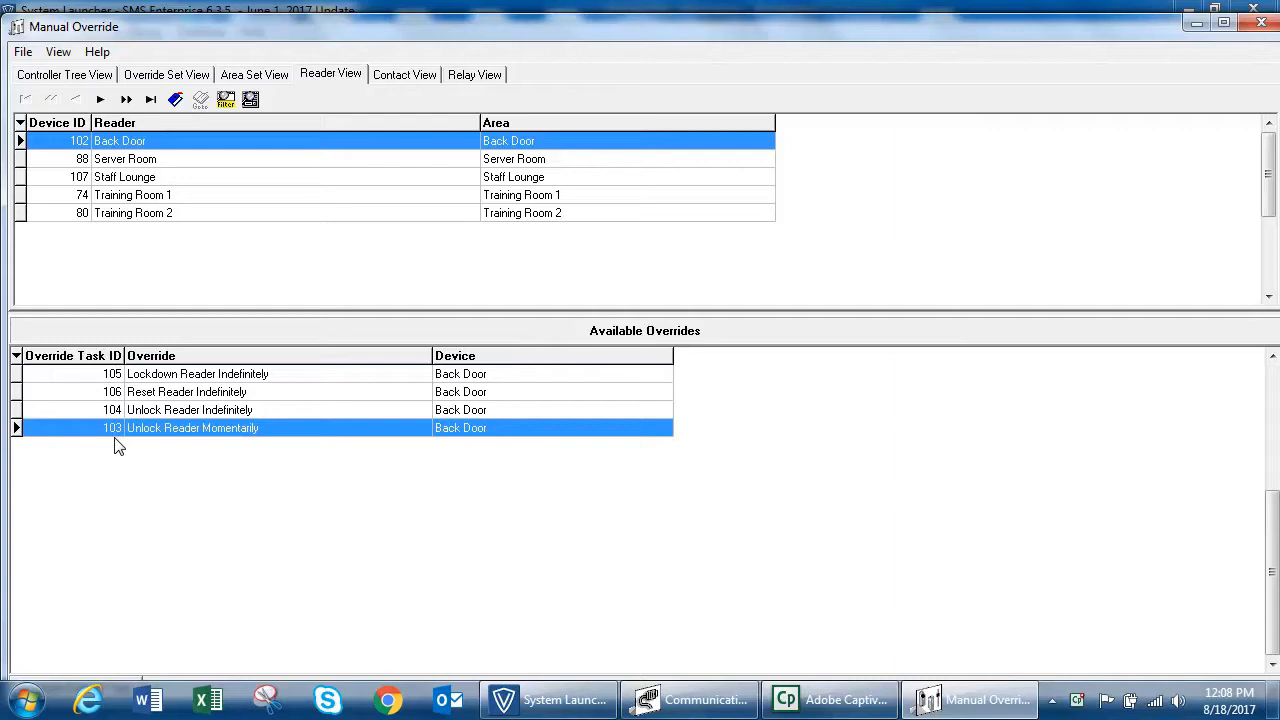
pyautogui.click(271, 418)
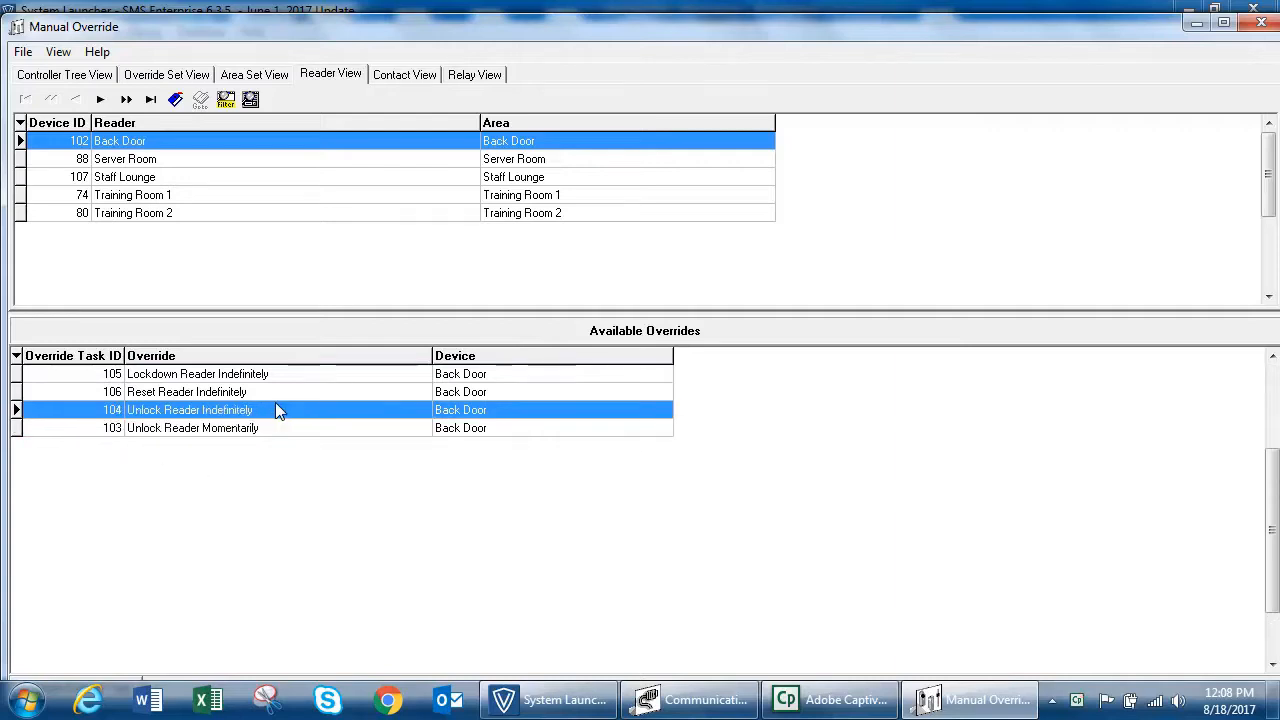
pyautogui.click(300, 393)
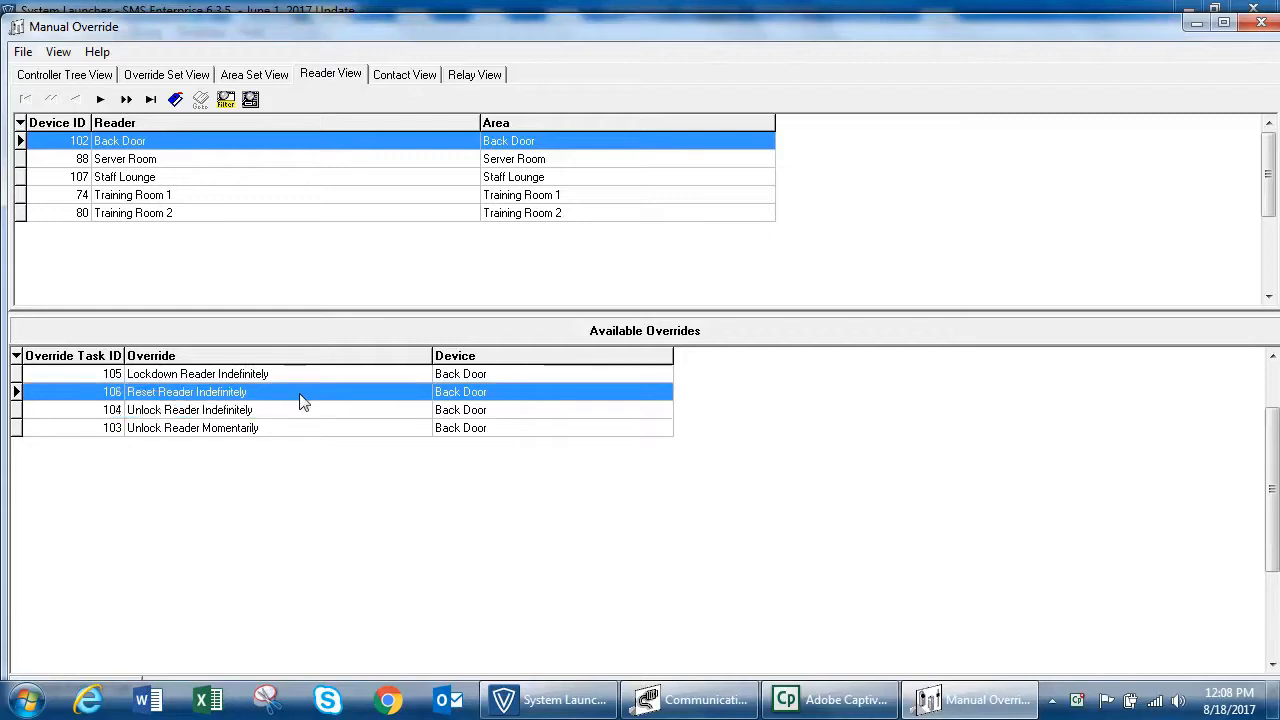
pyautogui.click(352, 383)
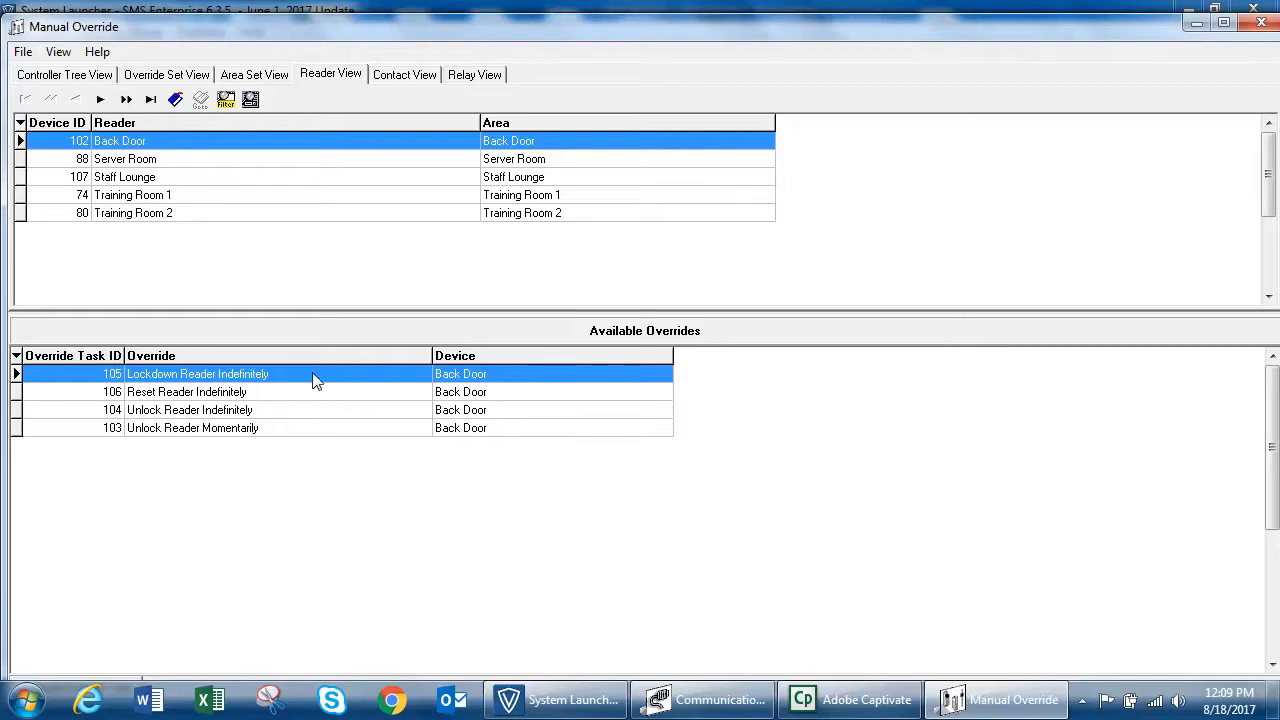
pyautogui.click(292, 392)
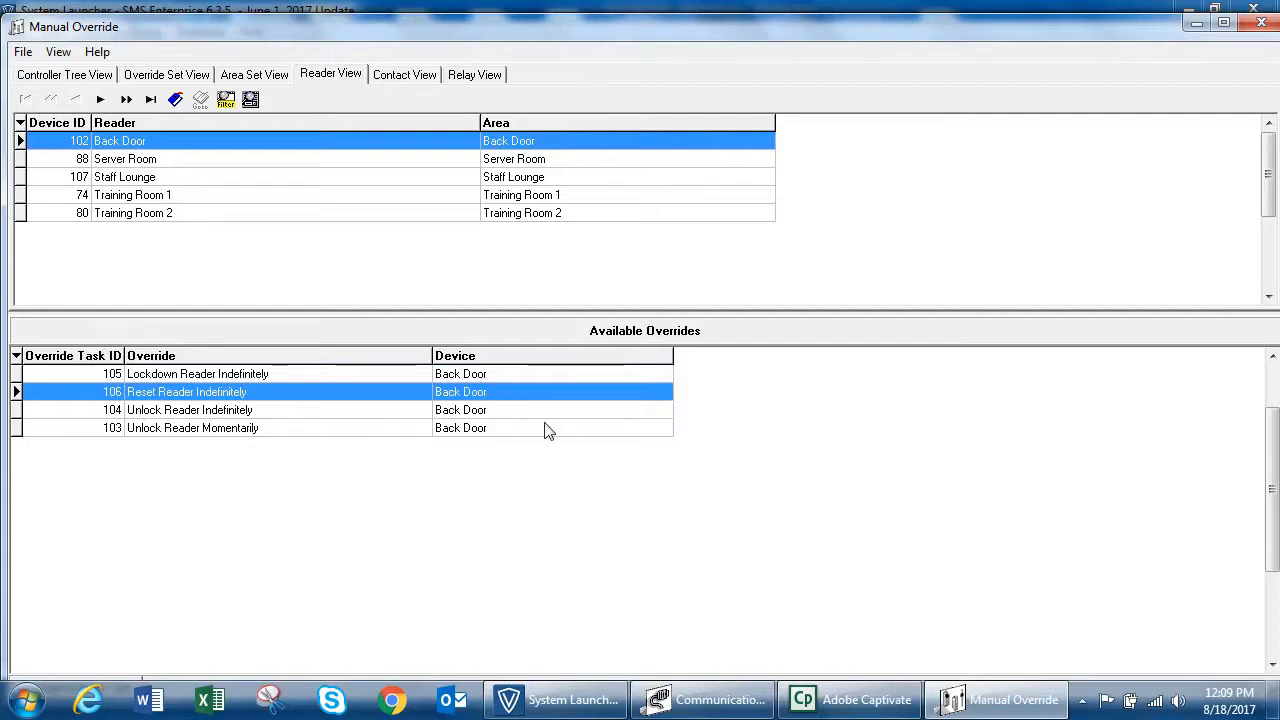
# Step: Select the Training Room 1 reader in the maximized Manual Override window, and launch Transaction Monitor from System Launcher
pyautogui.click(209, 196)
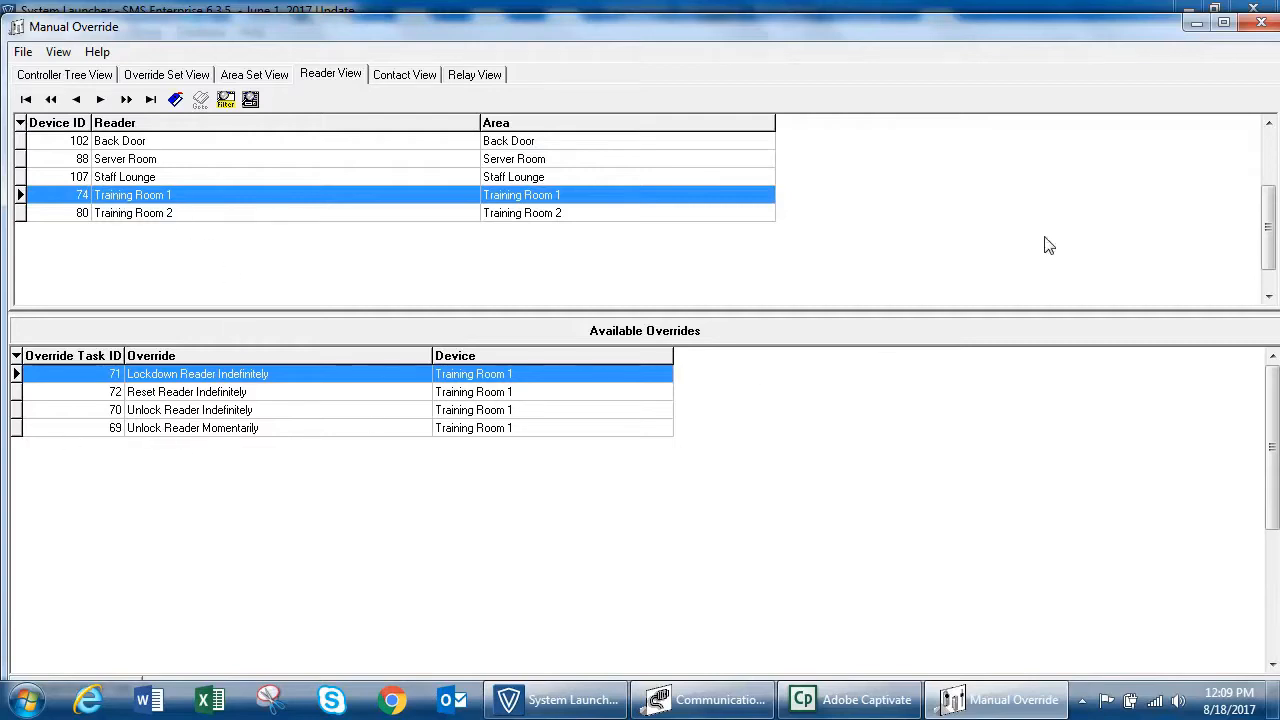
pyautogui.click(1223, 22)
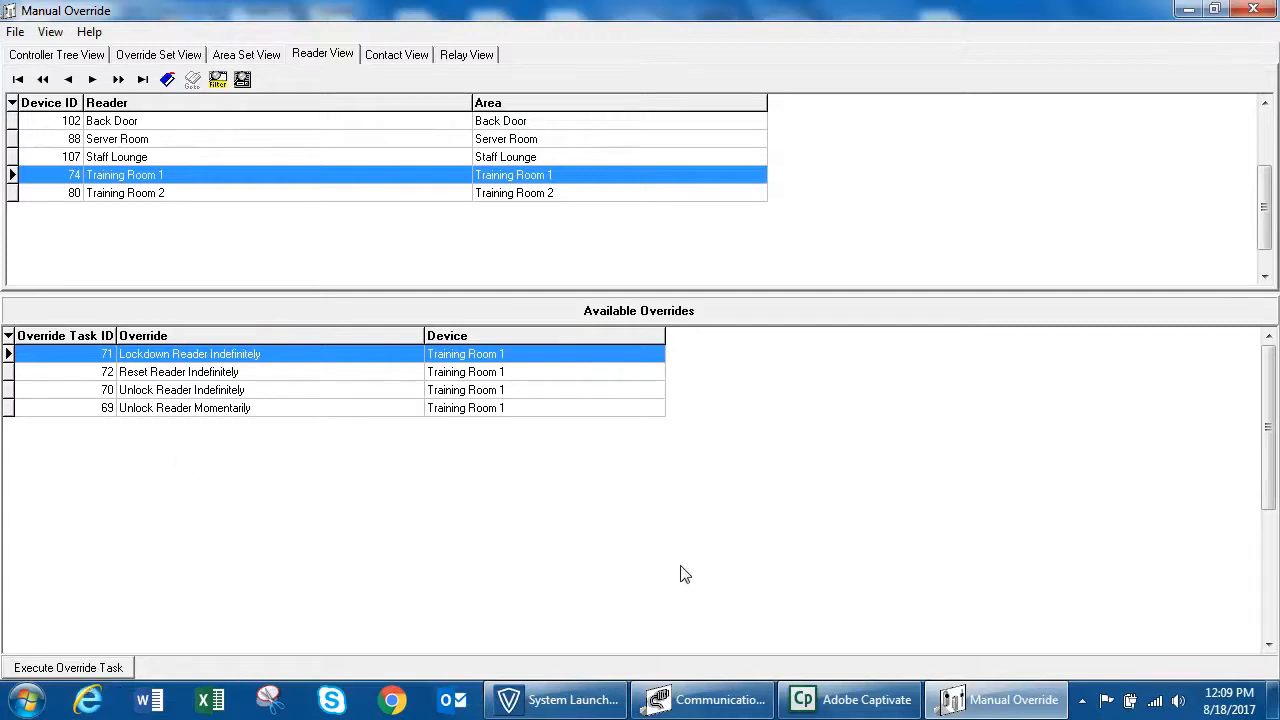
pyautogui.click(578, 700)
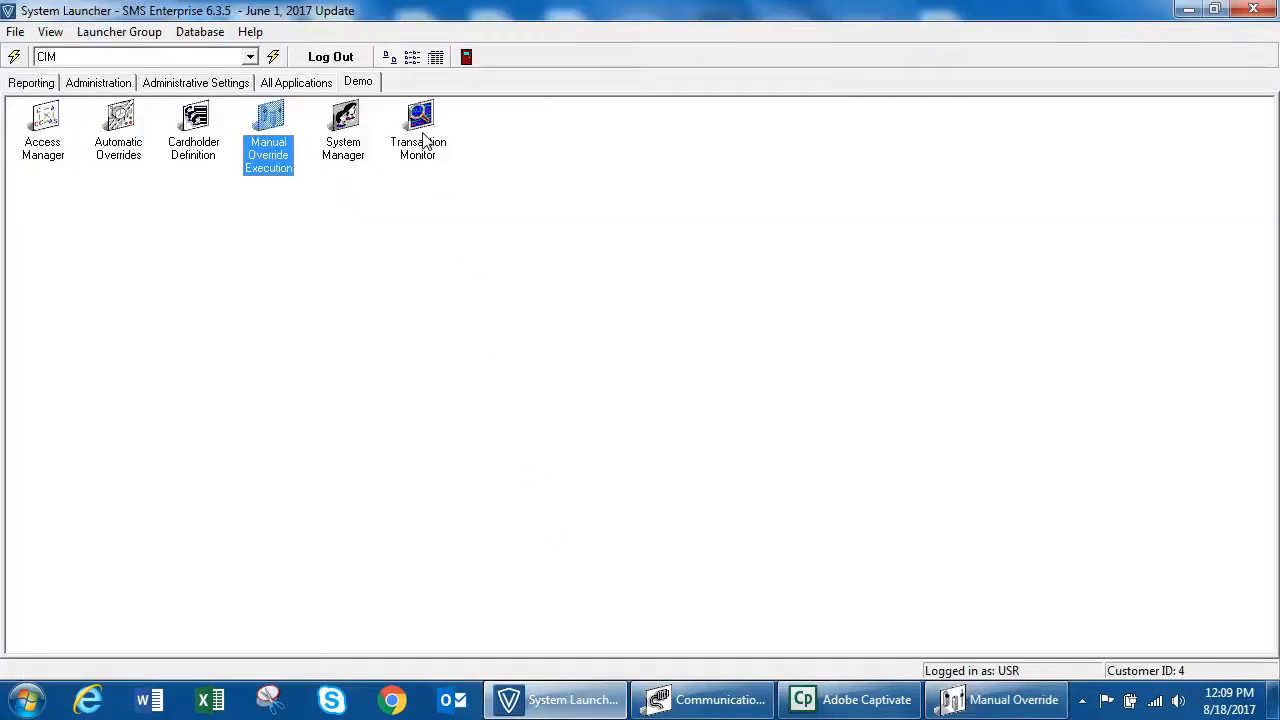
pyautogui.doubleClick(422, 134)
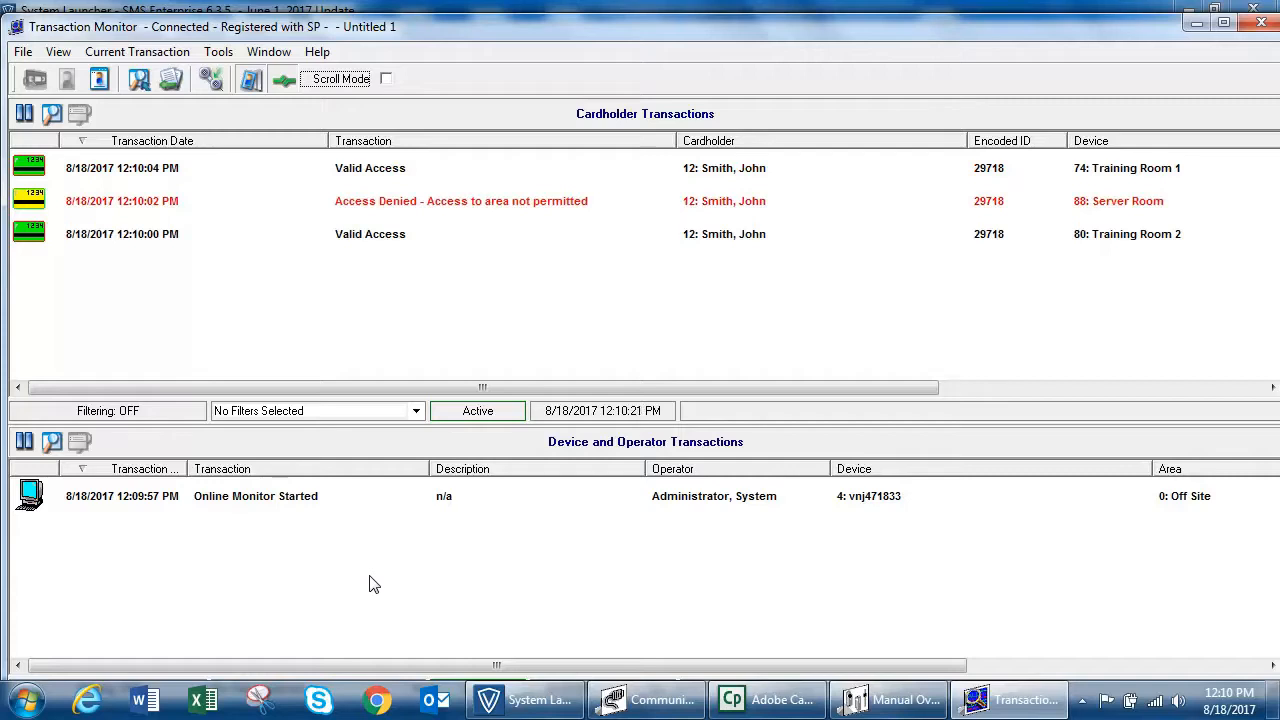
# Step: Return to Manual Override, execute Unlock Reader Momentarily for Training Room 1, and check its entry in Transaction Monitor
pyautogui.click(858, 700)
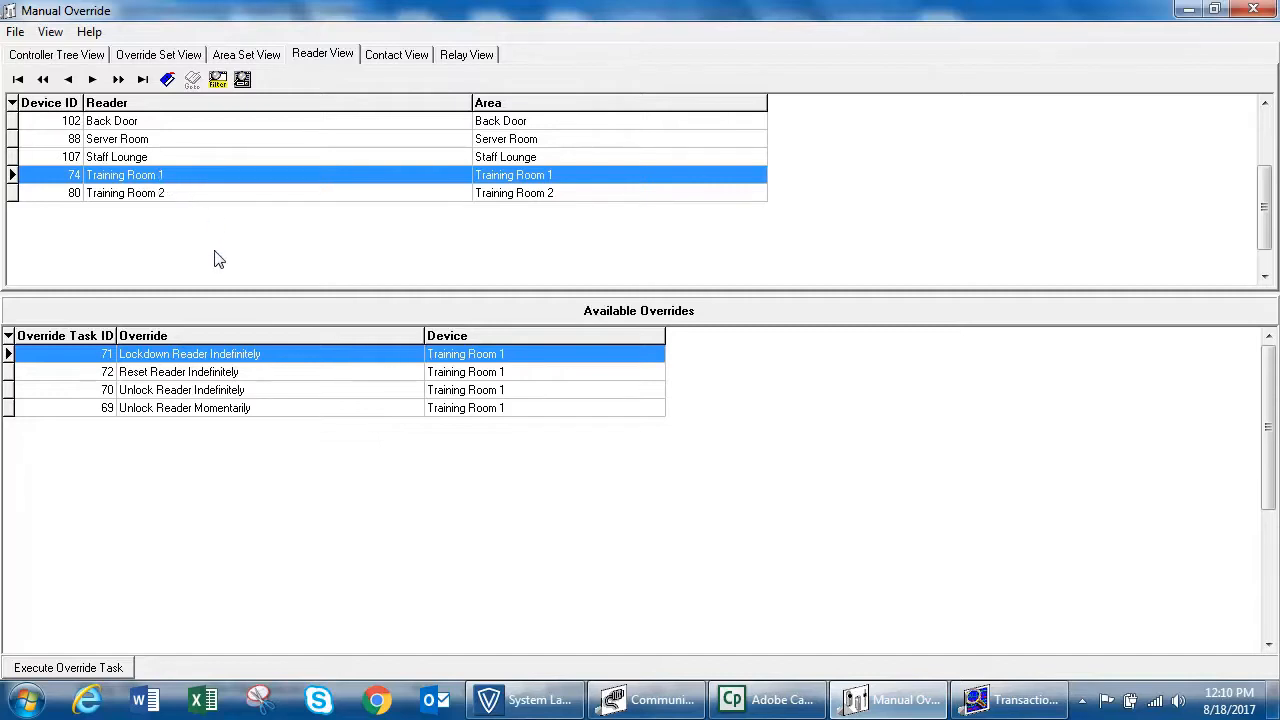
pyautogui.click(226, 409)
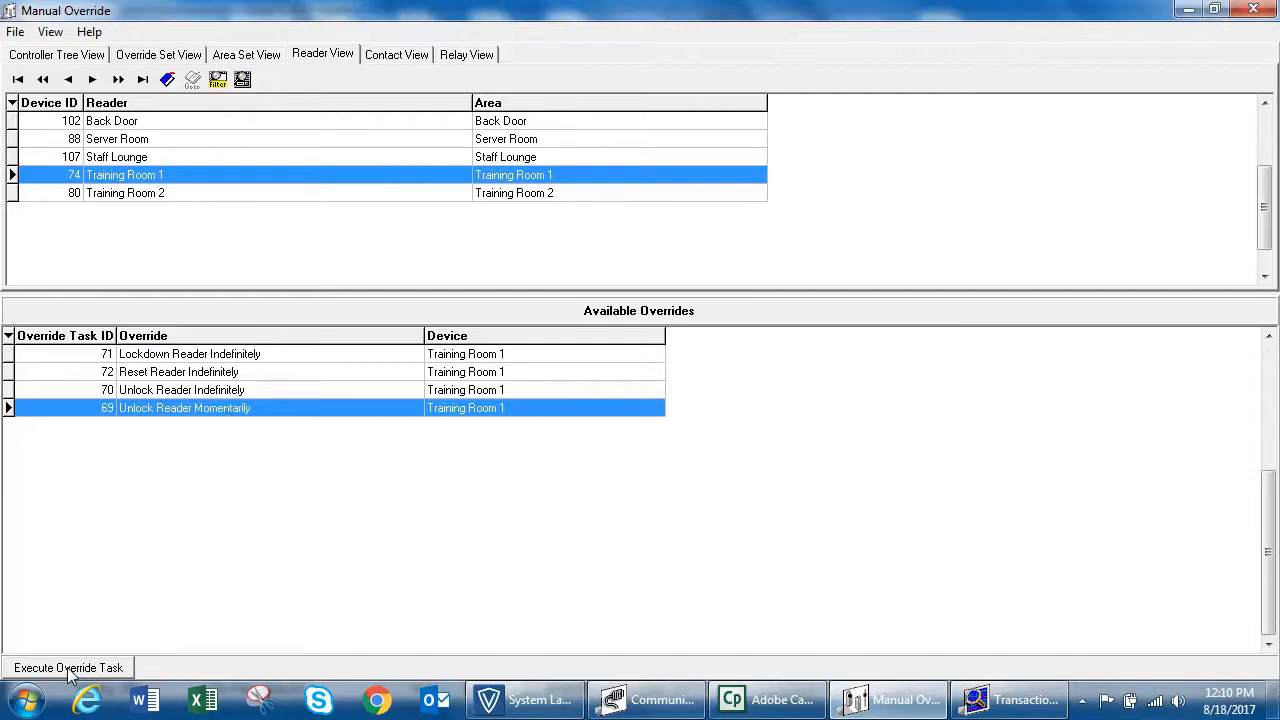
pyautogui.click(992, 699)
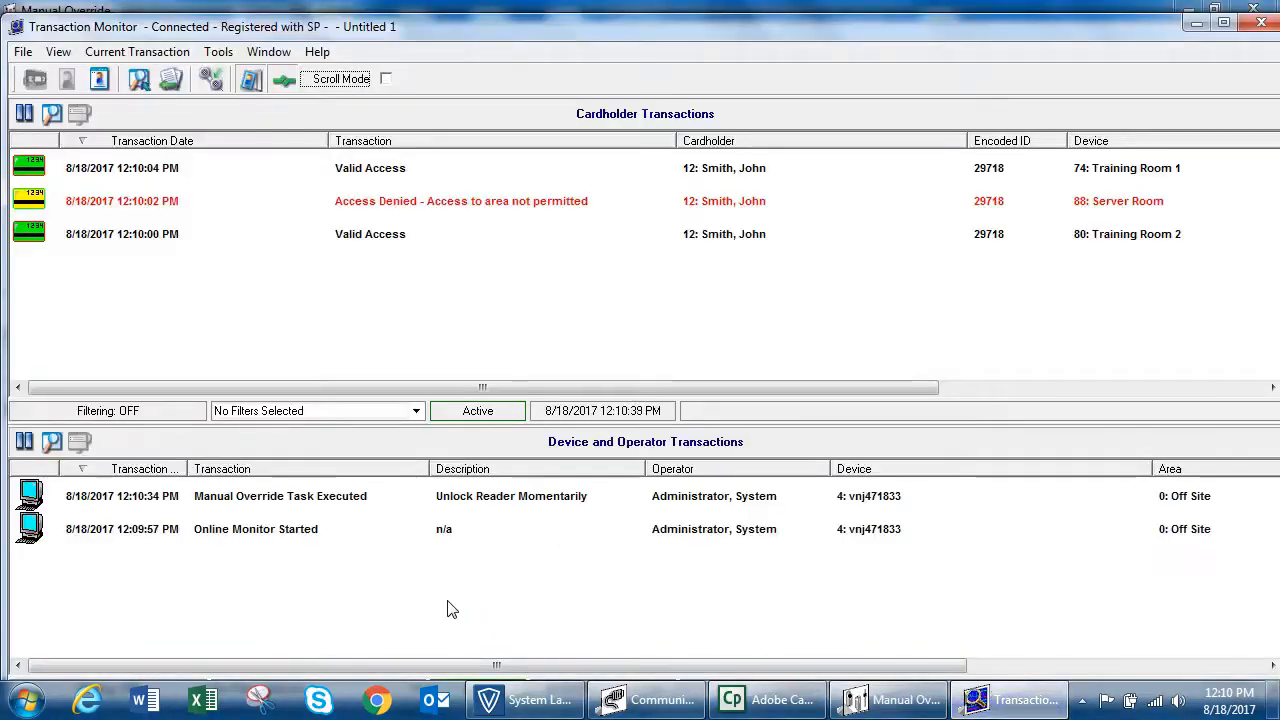
pyautogui.click(307, 500)
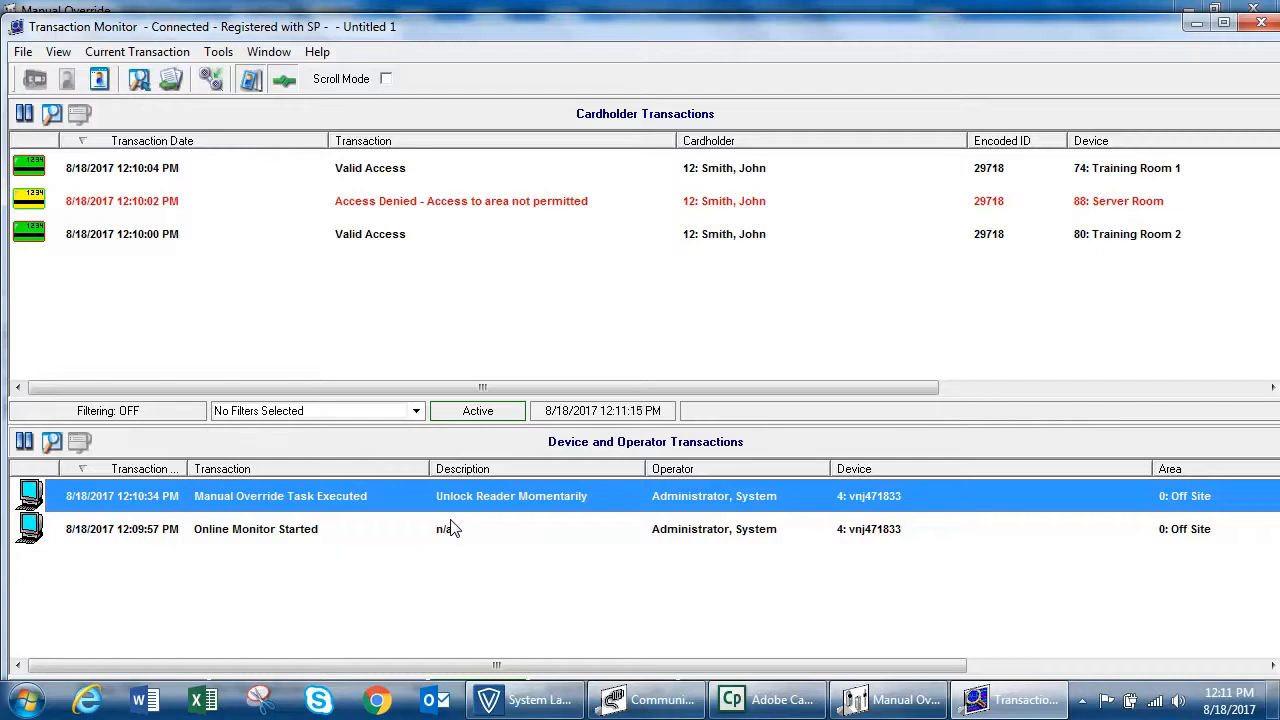
# Step: Execute Unlock Reader Indefinitely for Training Room 1 in Manual Override, and check the transactions in Transaction Monitor
pyautogui.click(870, 700)
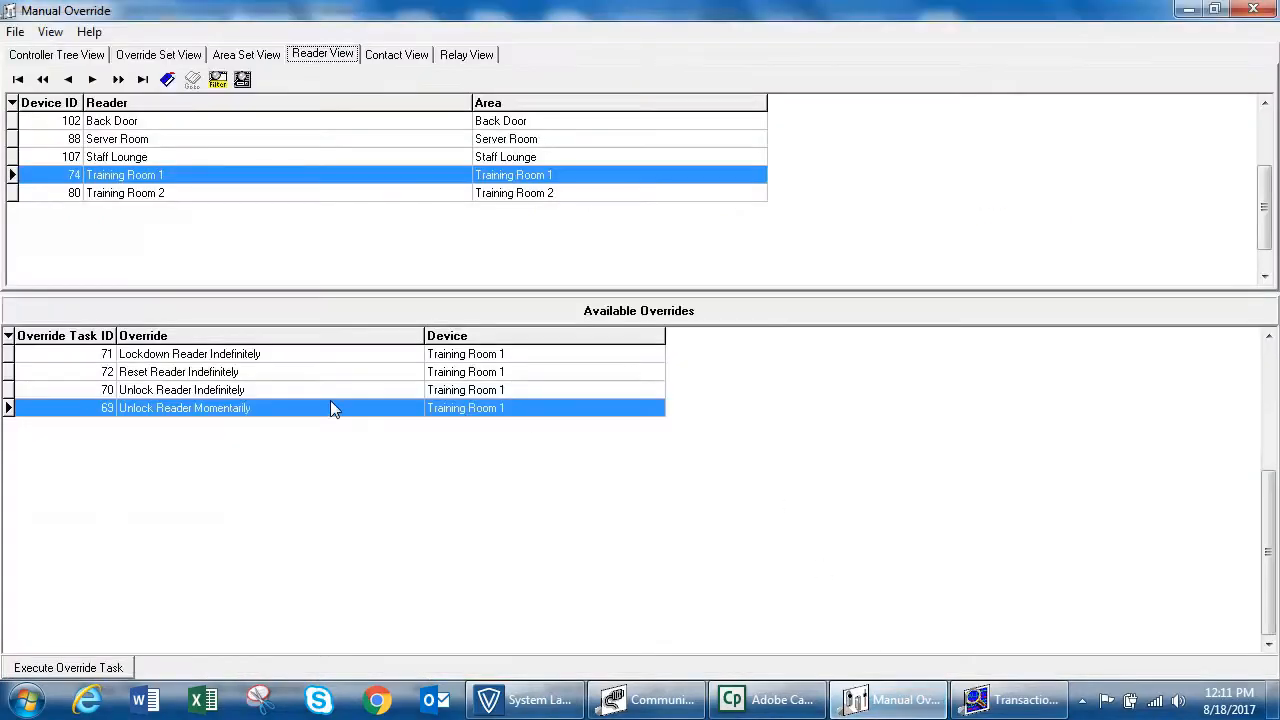
pyautogui.click(275, 392)
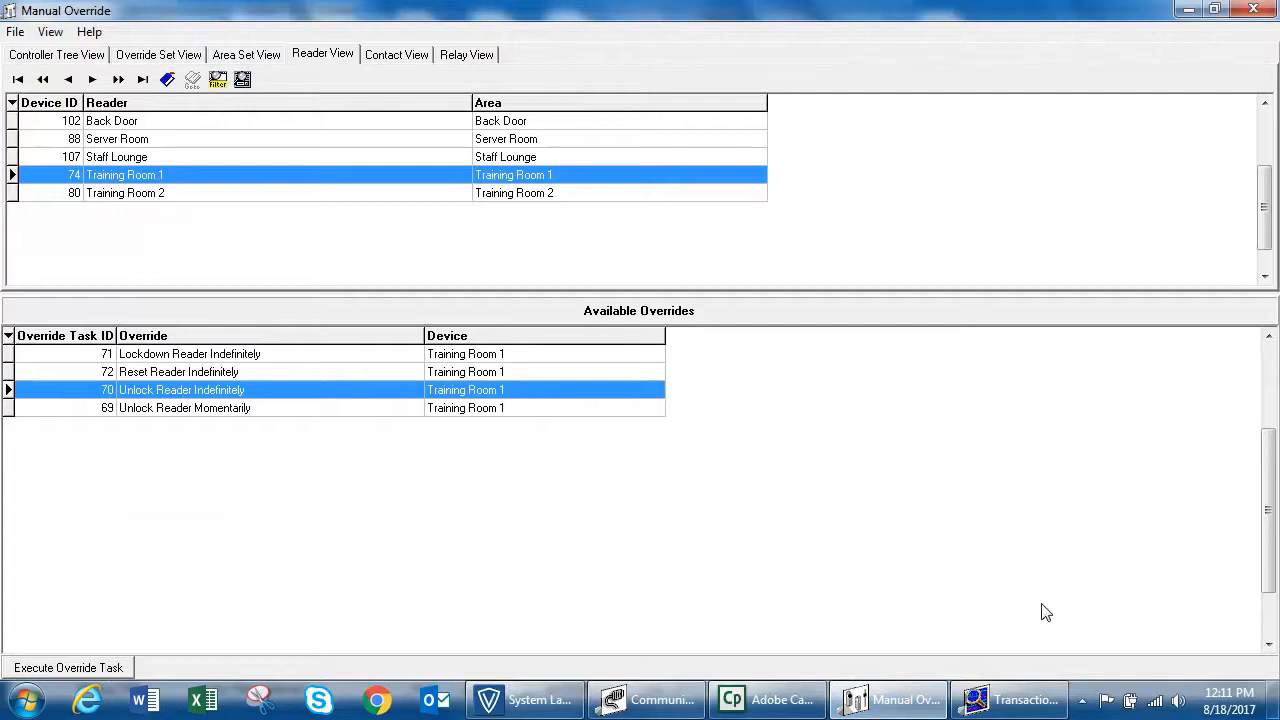
pyautogui.click(1045, 703)
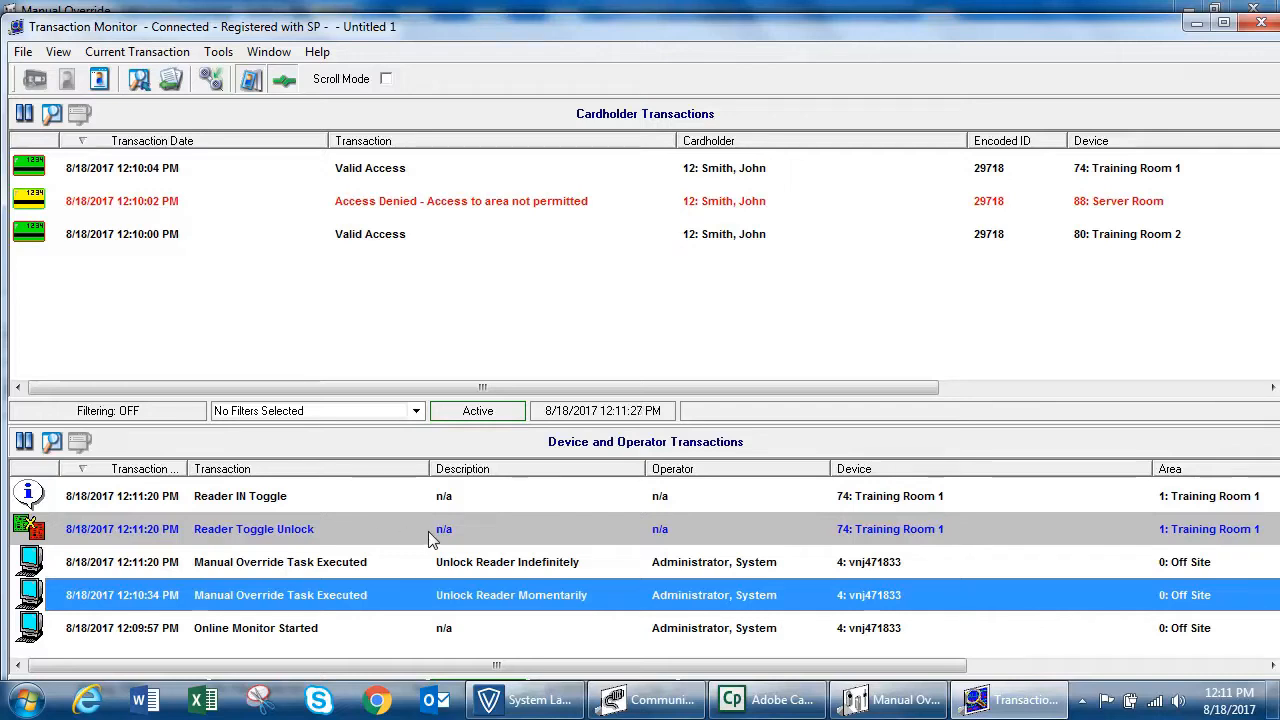
# Step: Execute Reset Reader Indefinitely for Training Room 1 in Manual Override, and check the transactions in Transaction Monitor
pyautogui.click(890, 700)
pyautogui.click(315, 375)
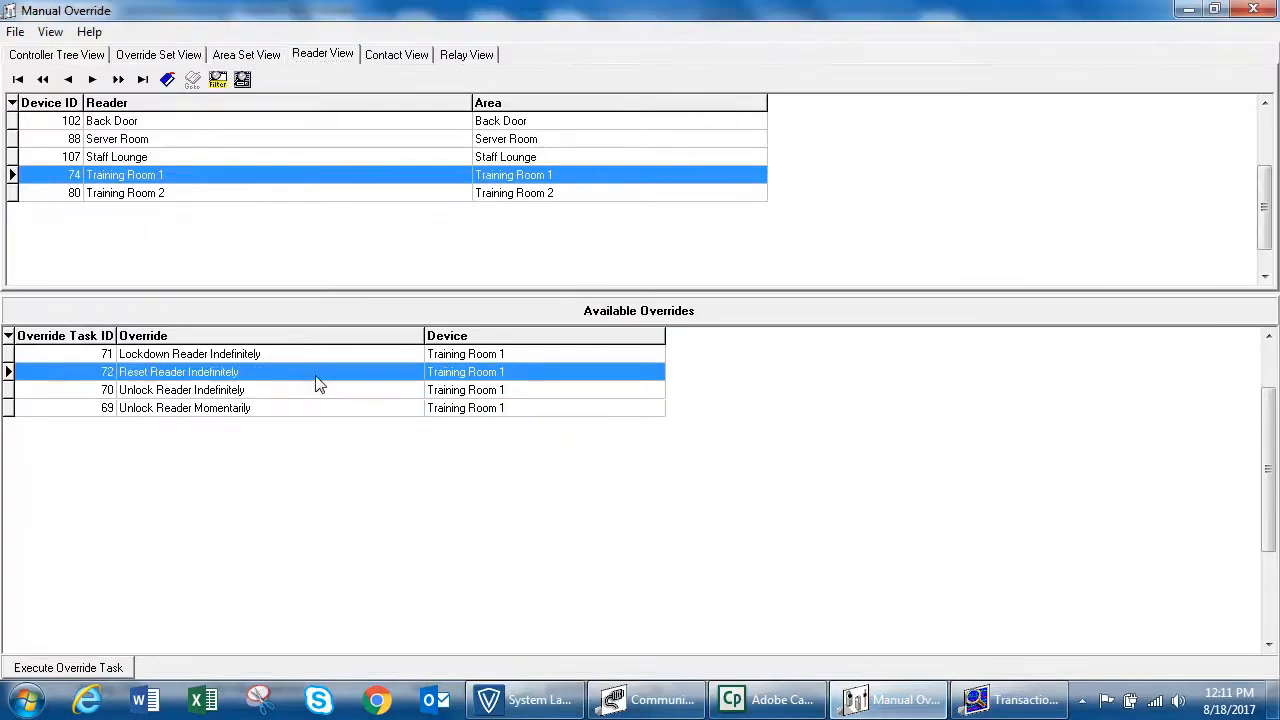
pyautogui.click(80, 670)
pyautogui.click(1012, 699)
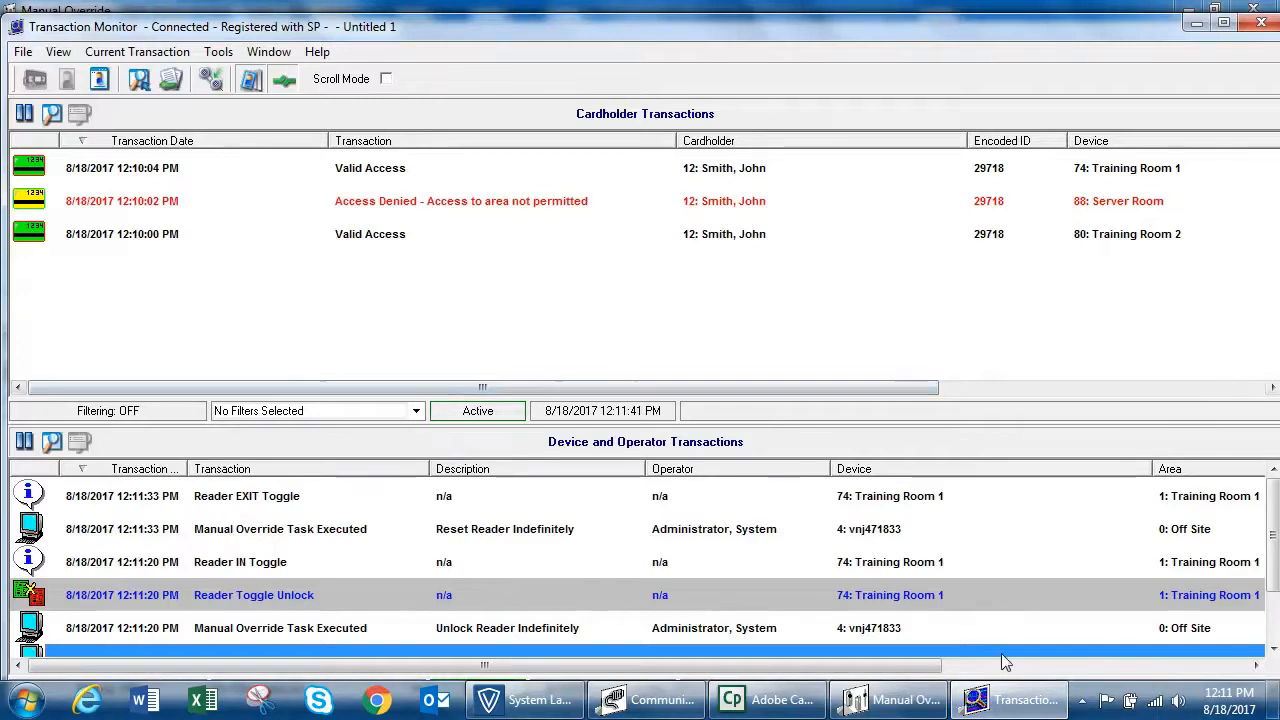
# Step: Execute Lockdown Reader Indefinitely for Training Room 1 in Manual Override, and check the transactions in Transaction Monitor
pyautogui.click(912, 702)
pyautogui.click(304, 355)
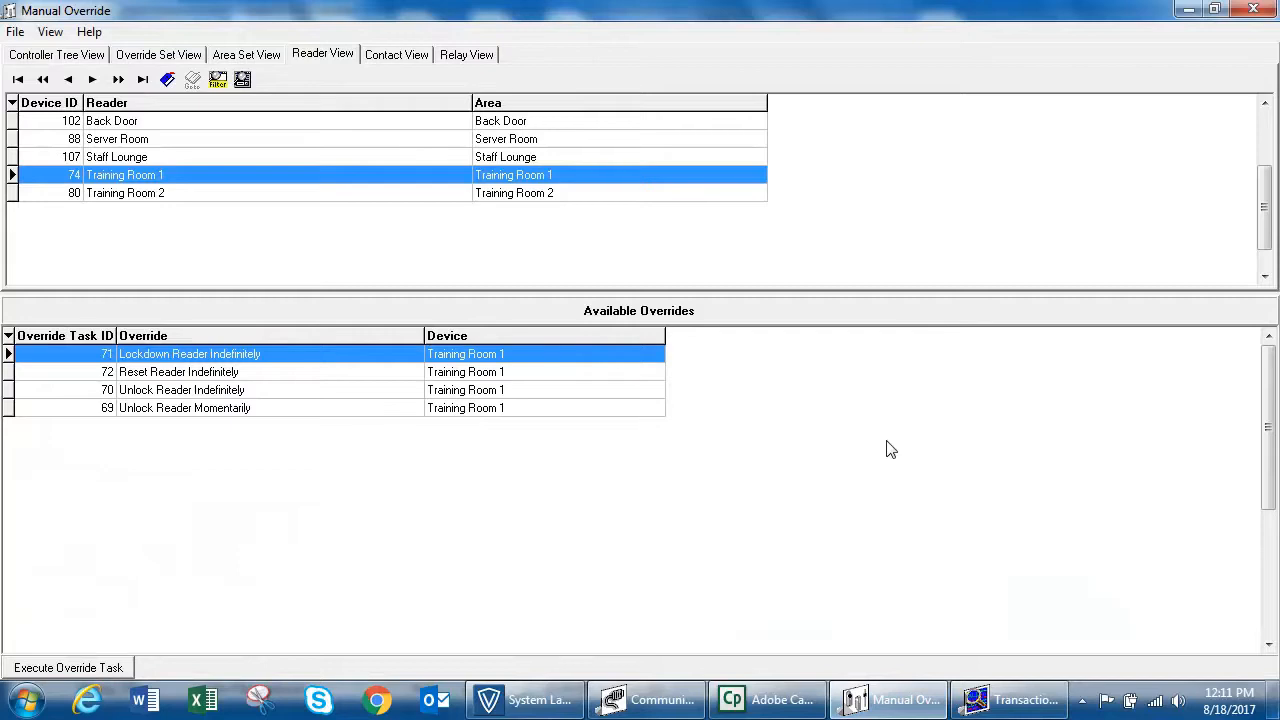
pyautogui.click(1012, 699)
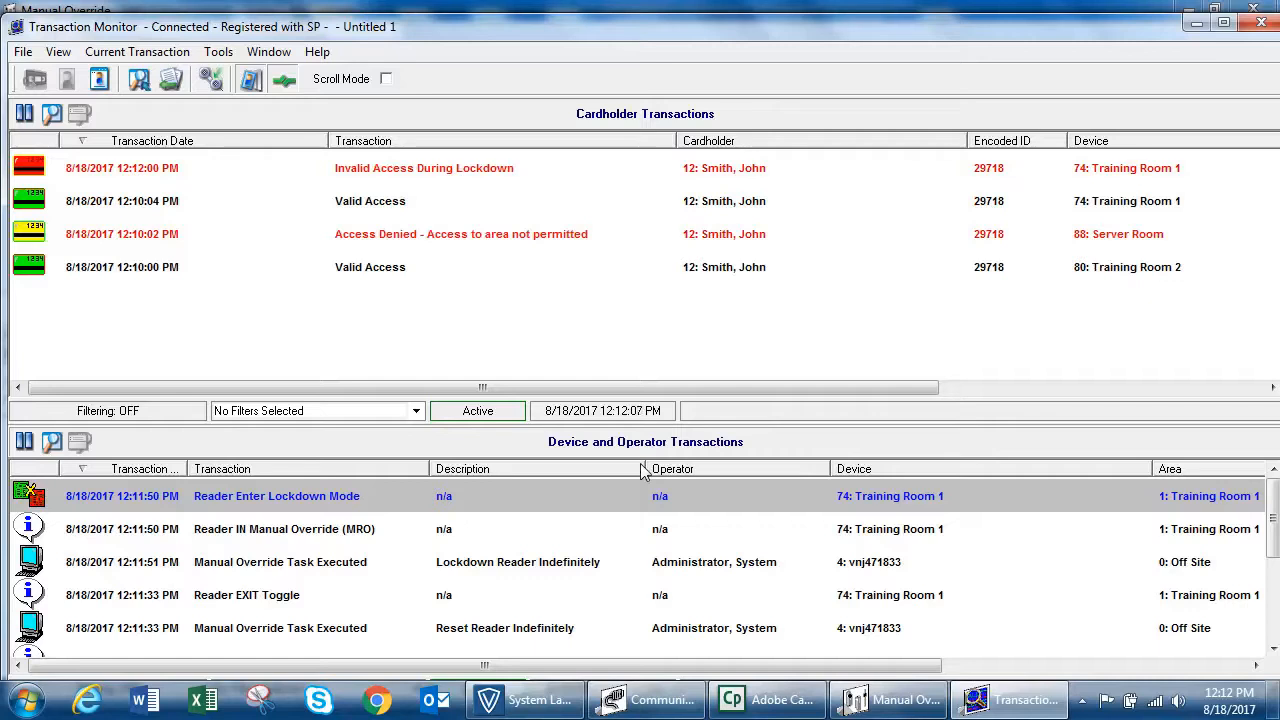
# Step: From the Invalid Access During Lockdown transaction, edit the cardholder to disable Controlled Antipassback and enable Lockdown Passthru, saving and closing the record
pyautogui.click(722, 168)
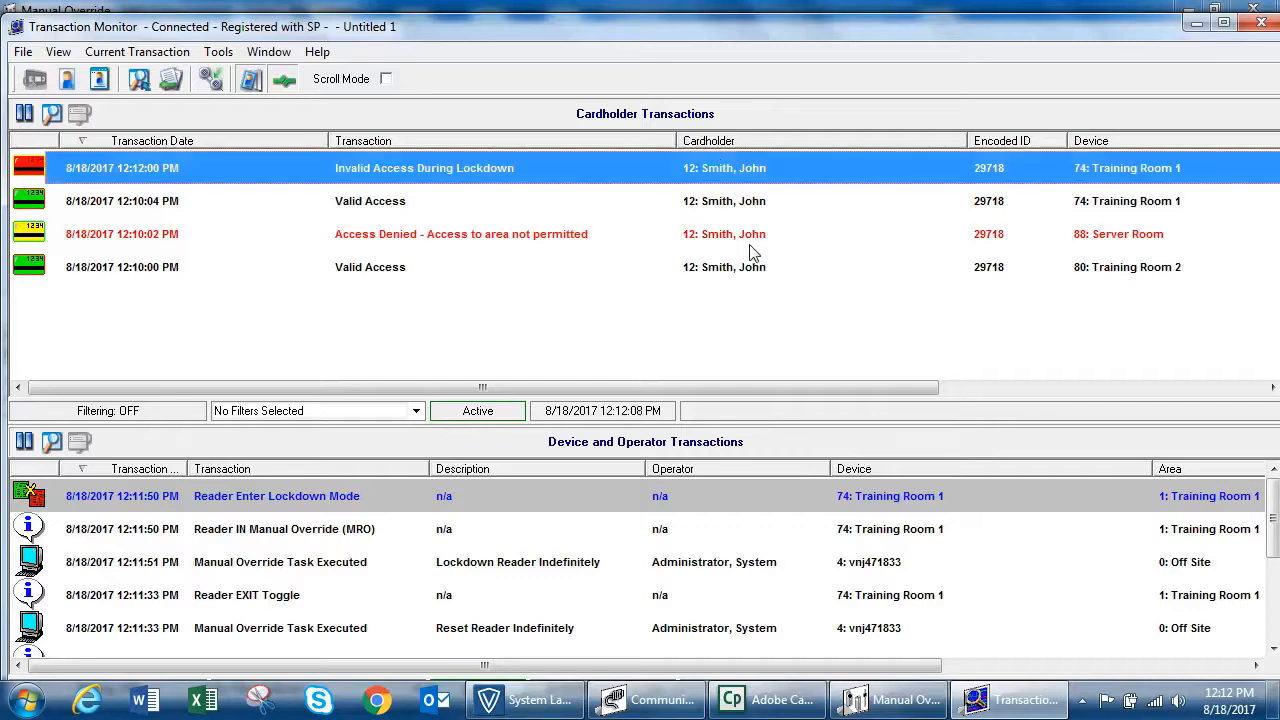
pyautogui.rightClick(557, 171)
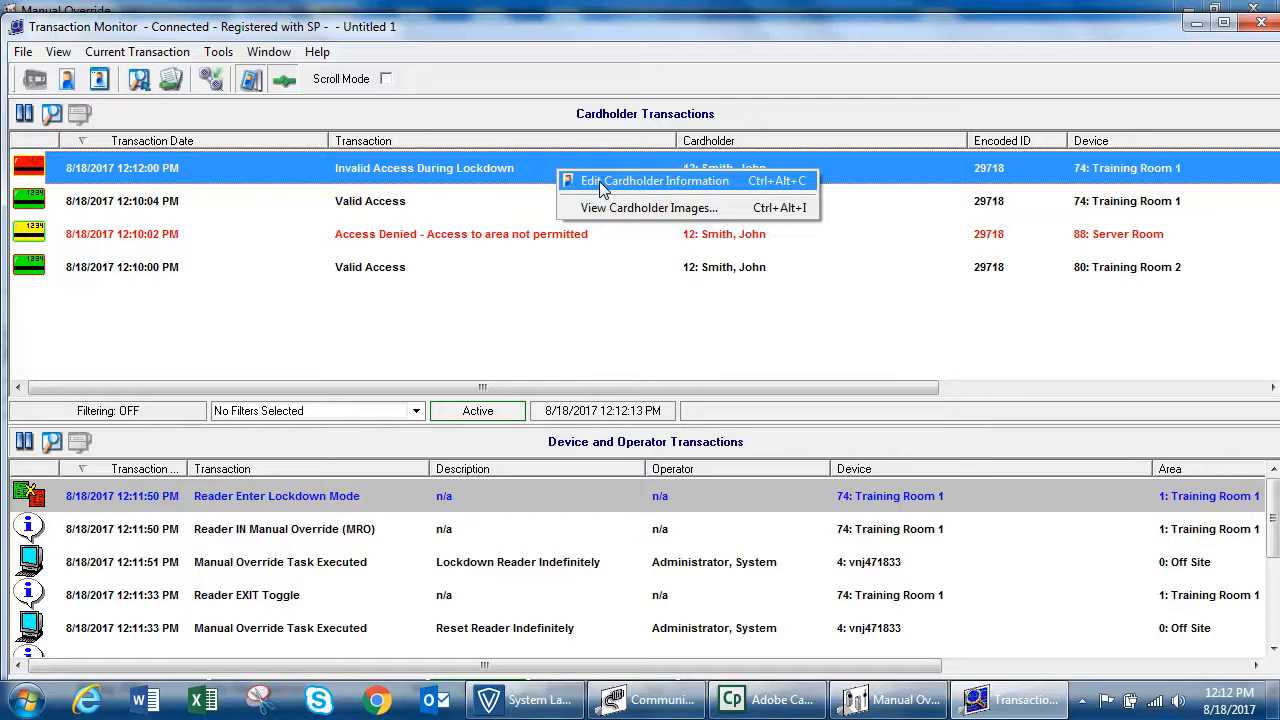
pyautogui.click(603, 185)
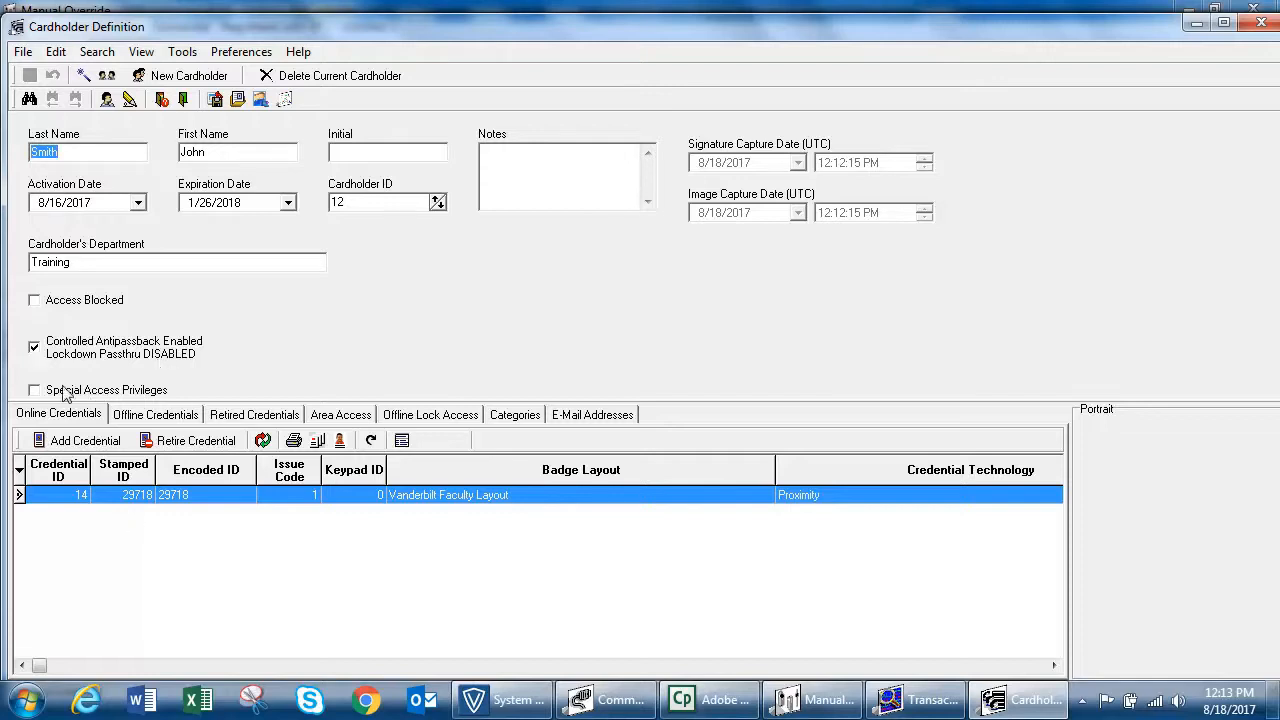
pyautogui.click(35, 349)
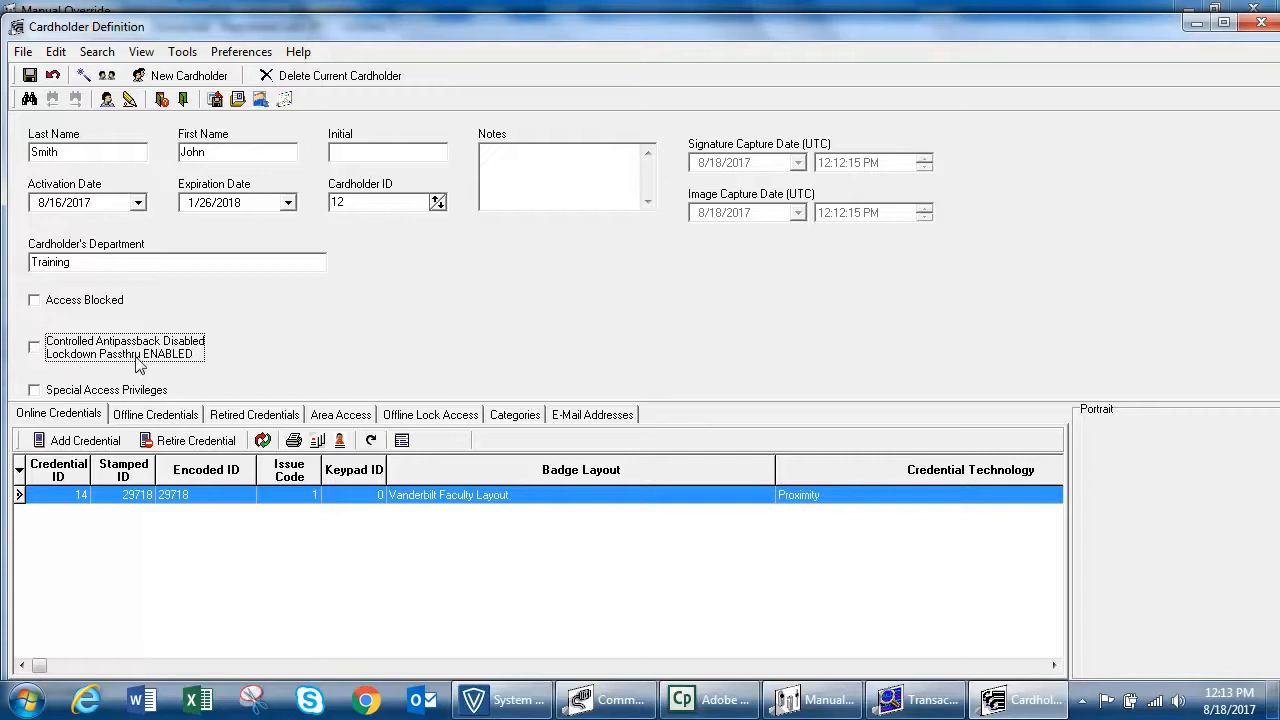
pyautogui.click(30, 75)
pyautogui.click(1258, 22)
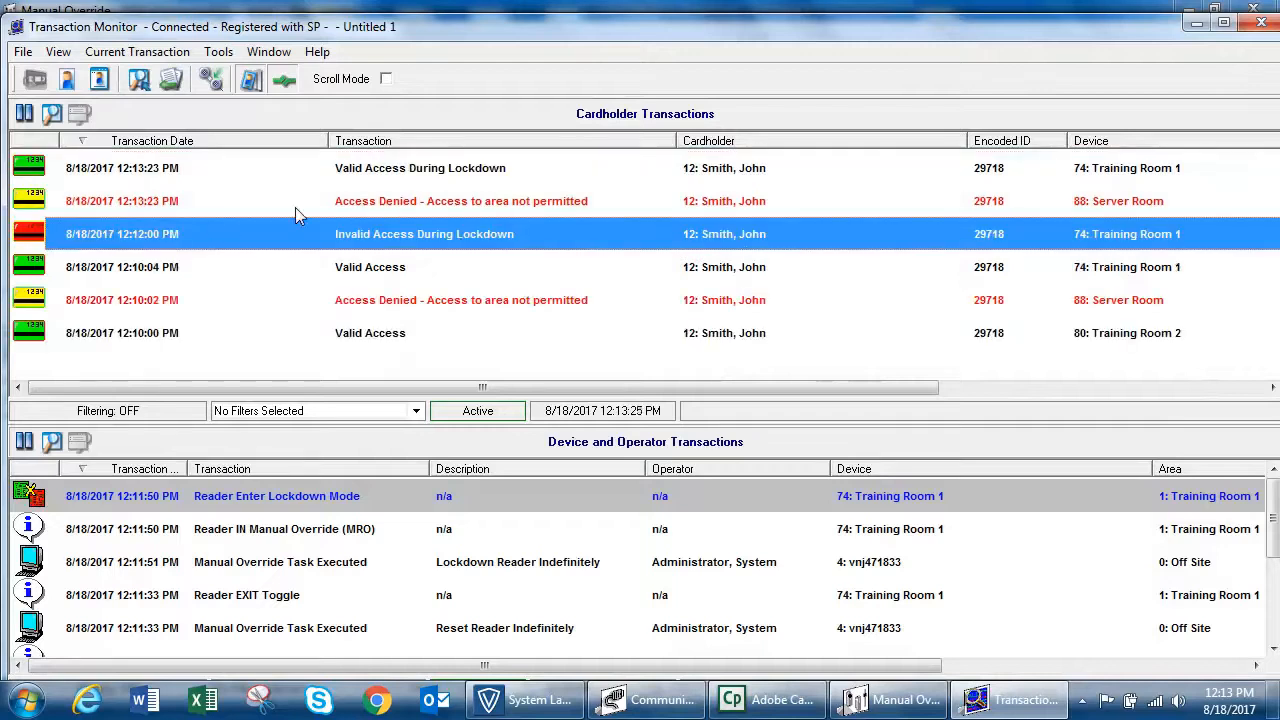
# Step: Review the cardholder's access transactions during lockdown and Training Room 2's lockdown exit entry, and close Transaction Monitor
pyautogui.click(414, 170)
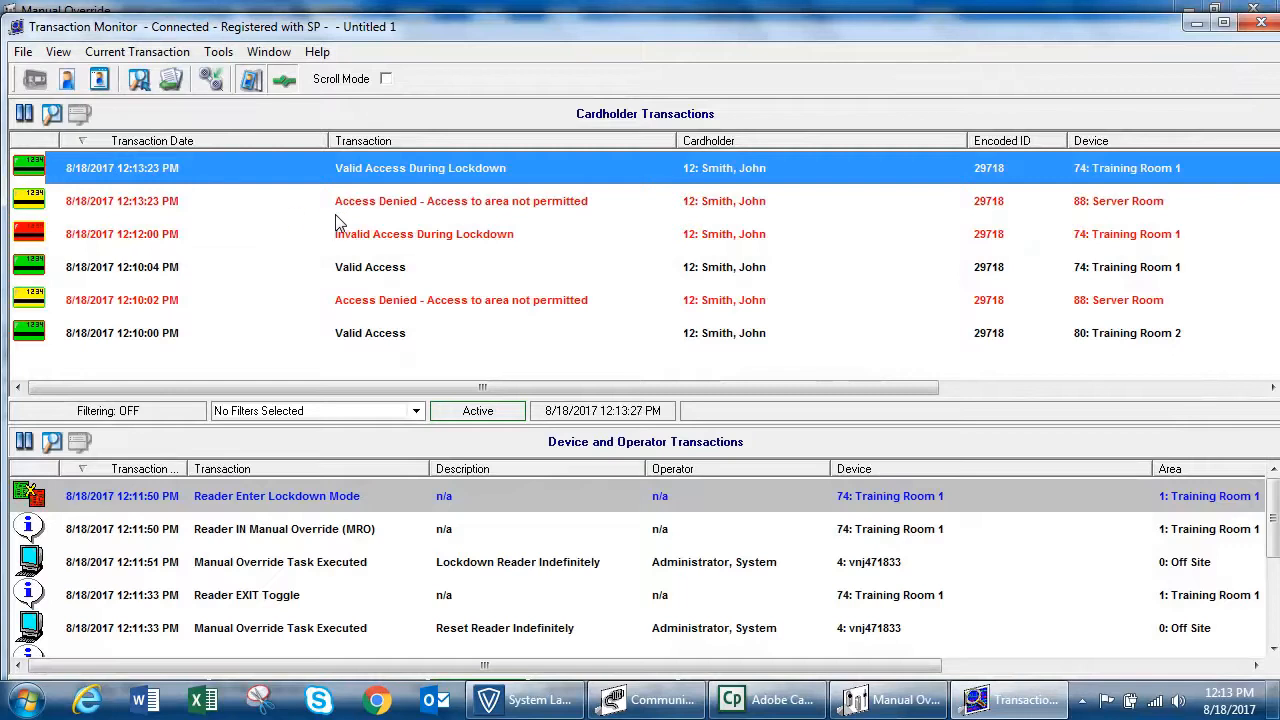
pyautogui.click(491, 206)
pyautogui.click(369, 170)
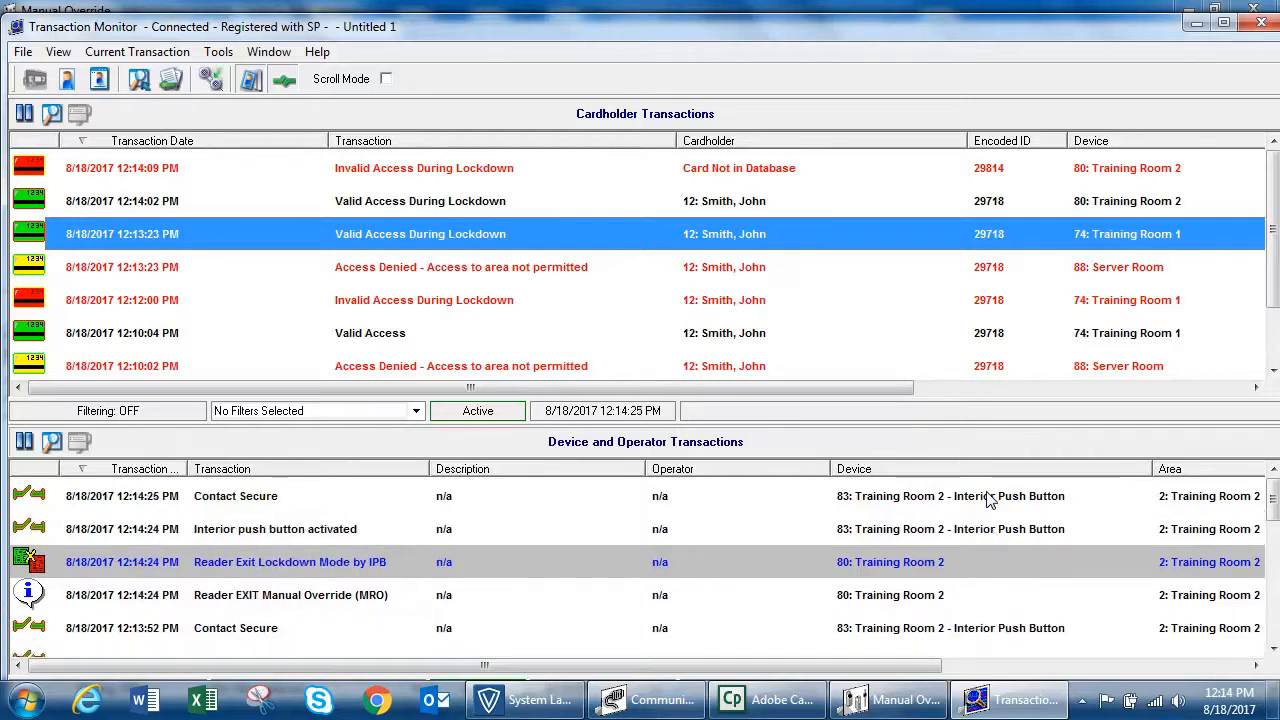
pyautogui.click(303, 576)
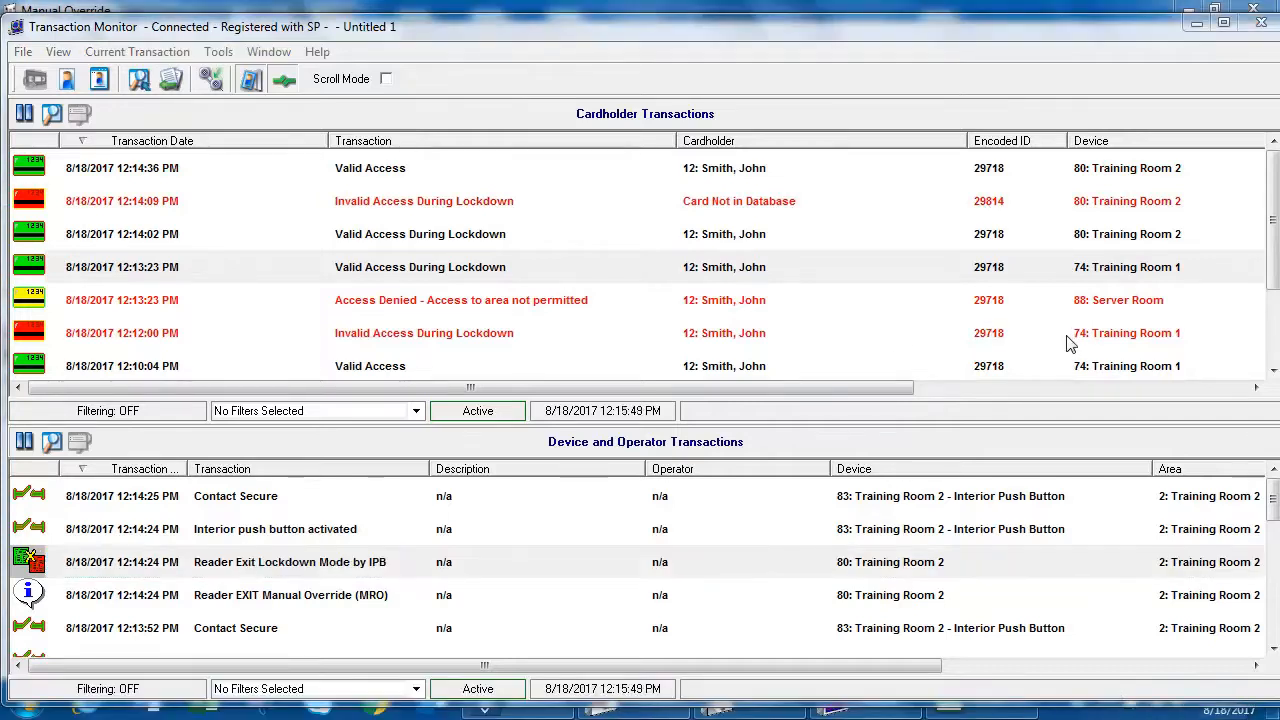
pyautogui.click(1264, 24)
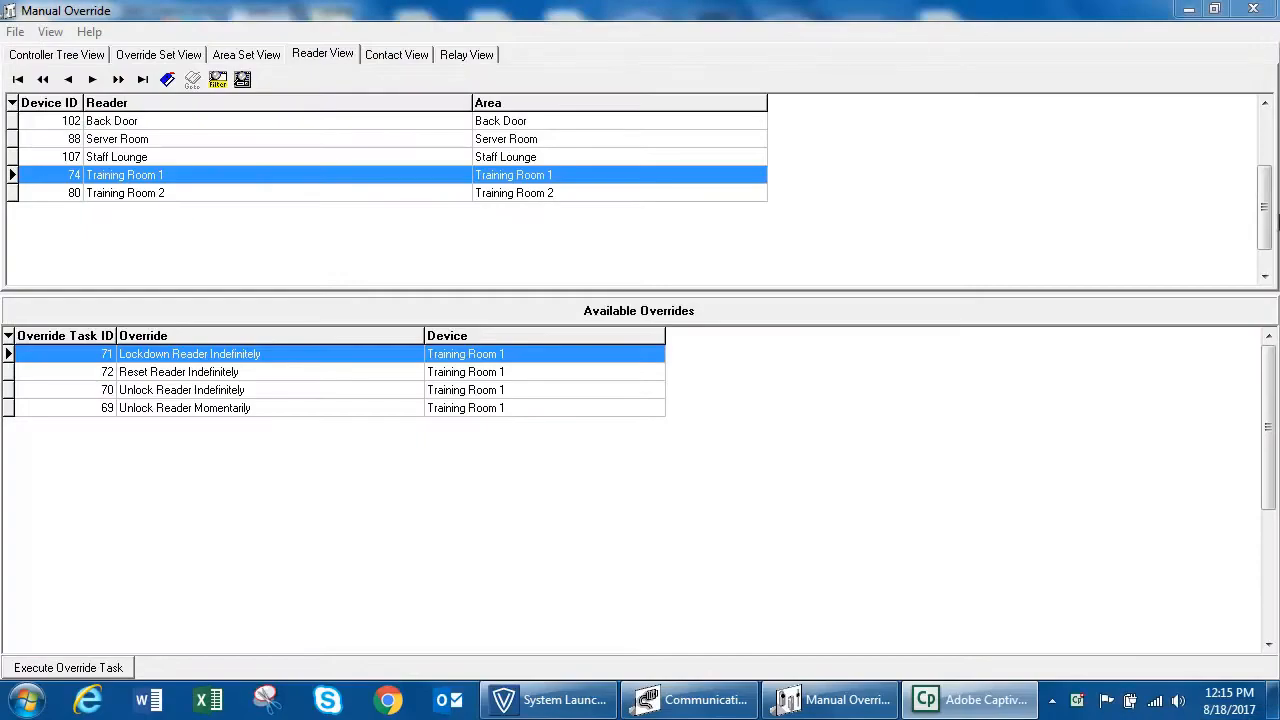
# Step: Execute the LOCKDOWN ALL DOORS override set from the list of override sets
pyautogui.click(158, 56)
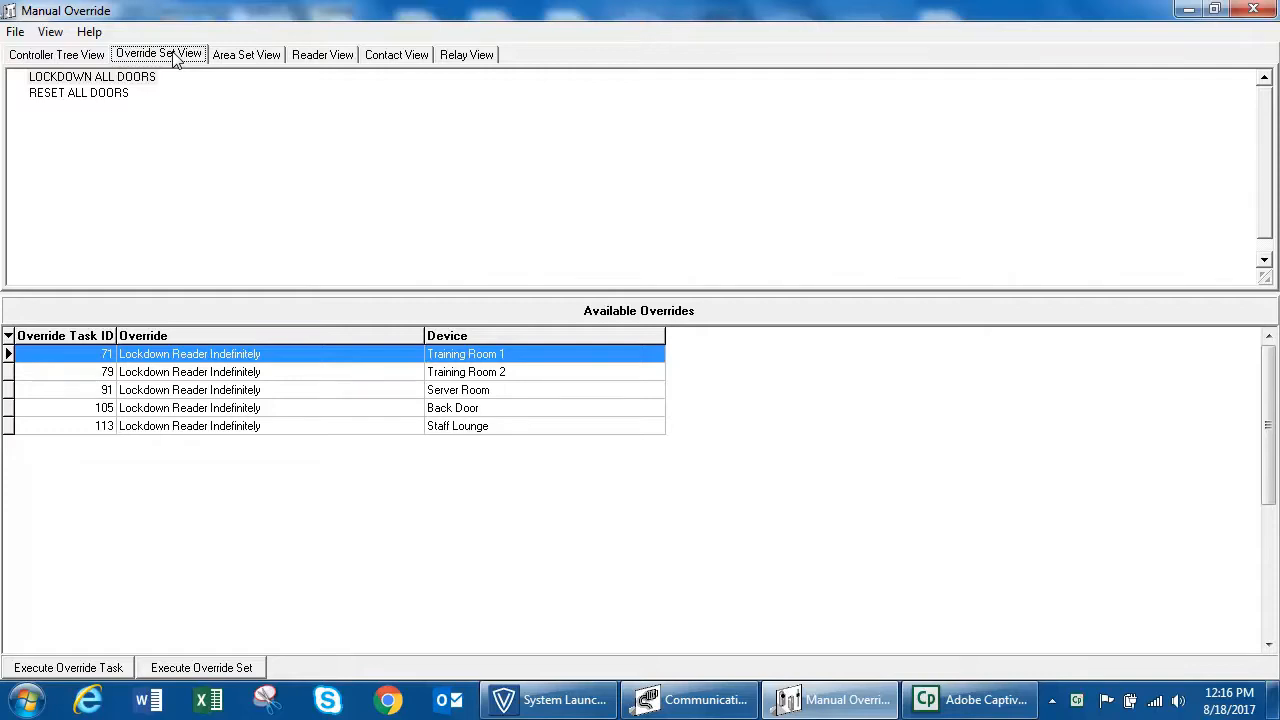
pyautogui.click(125, 79)
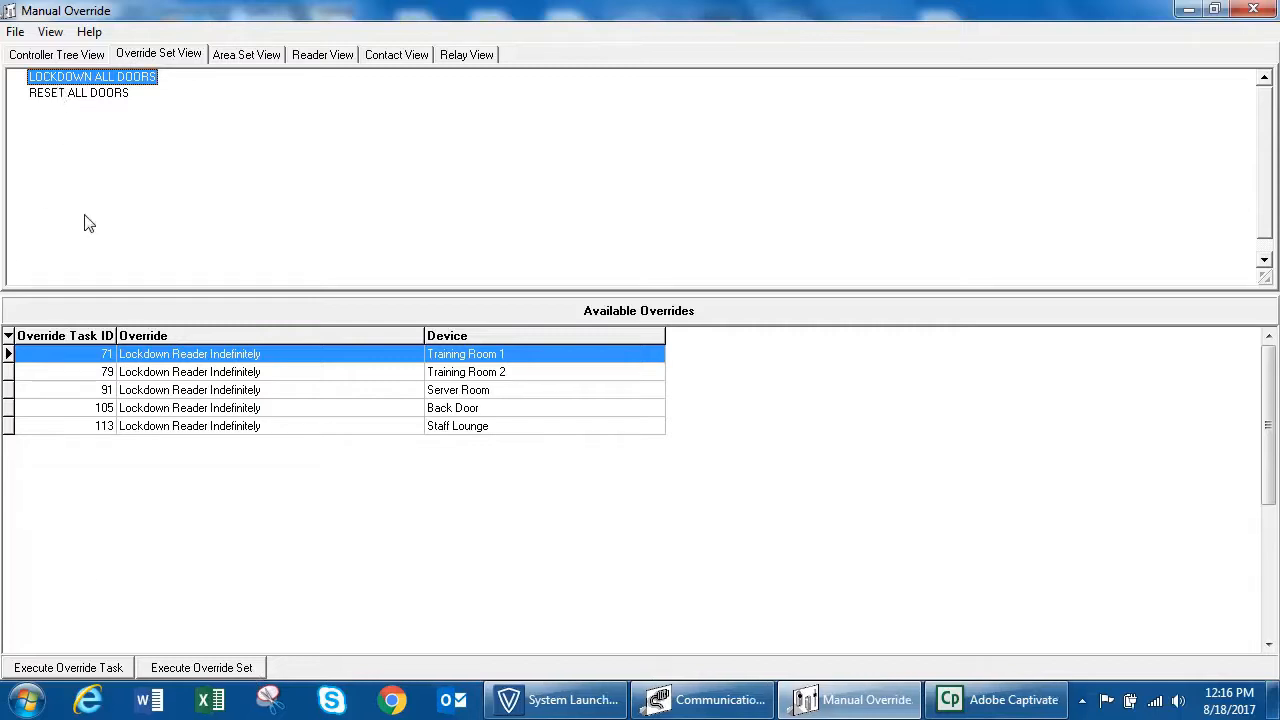
pyautogui.click(210, 669)
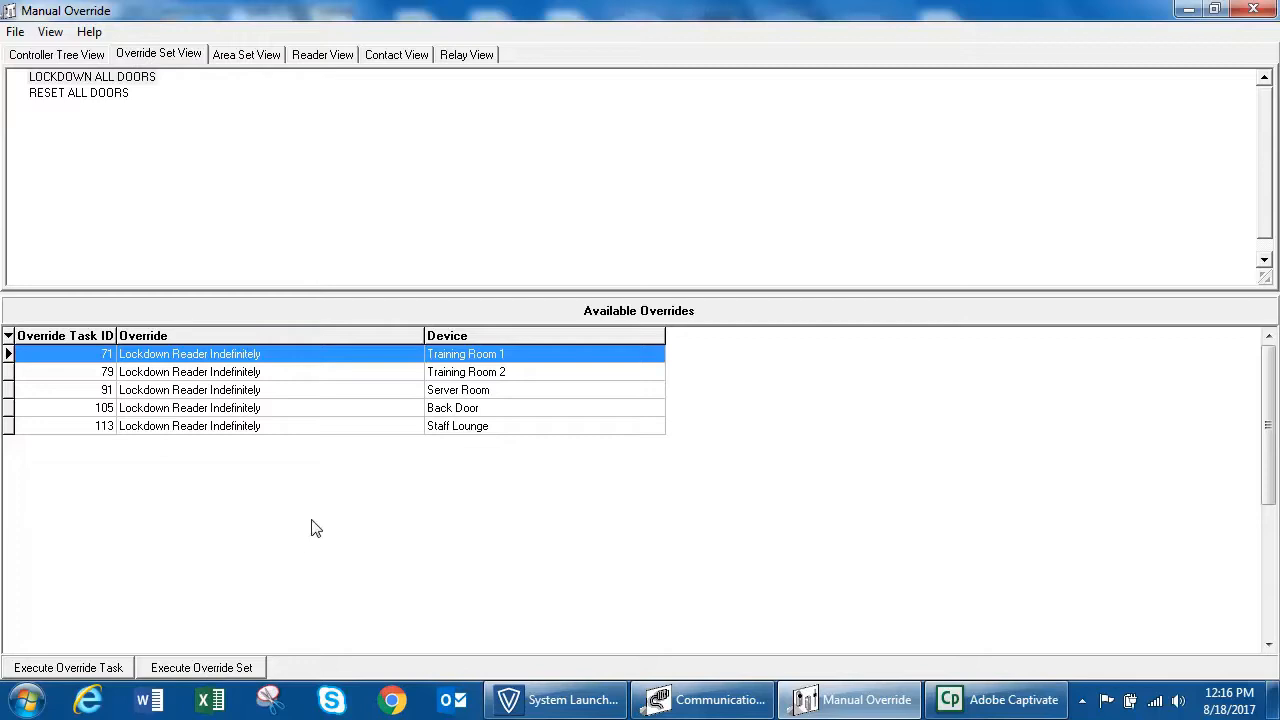
# Step: Execute the RESET ALL DOORS override set
pyautogui.click(118, 98)
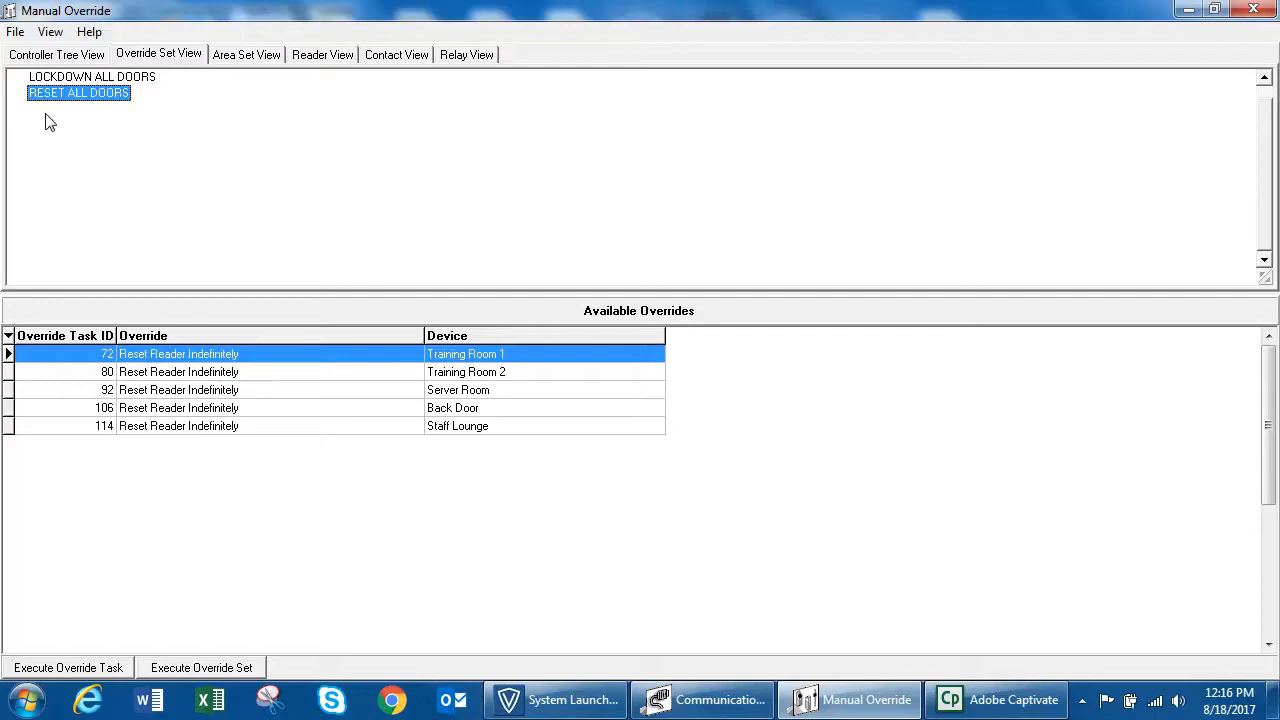
pyautogui.click(186, 667)
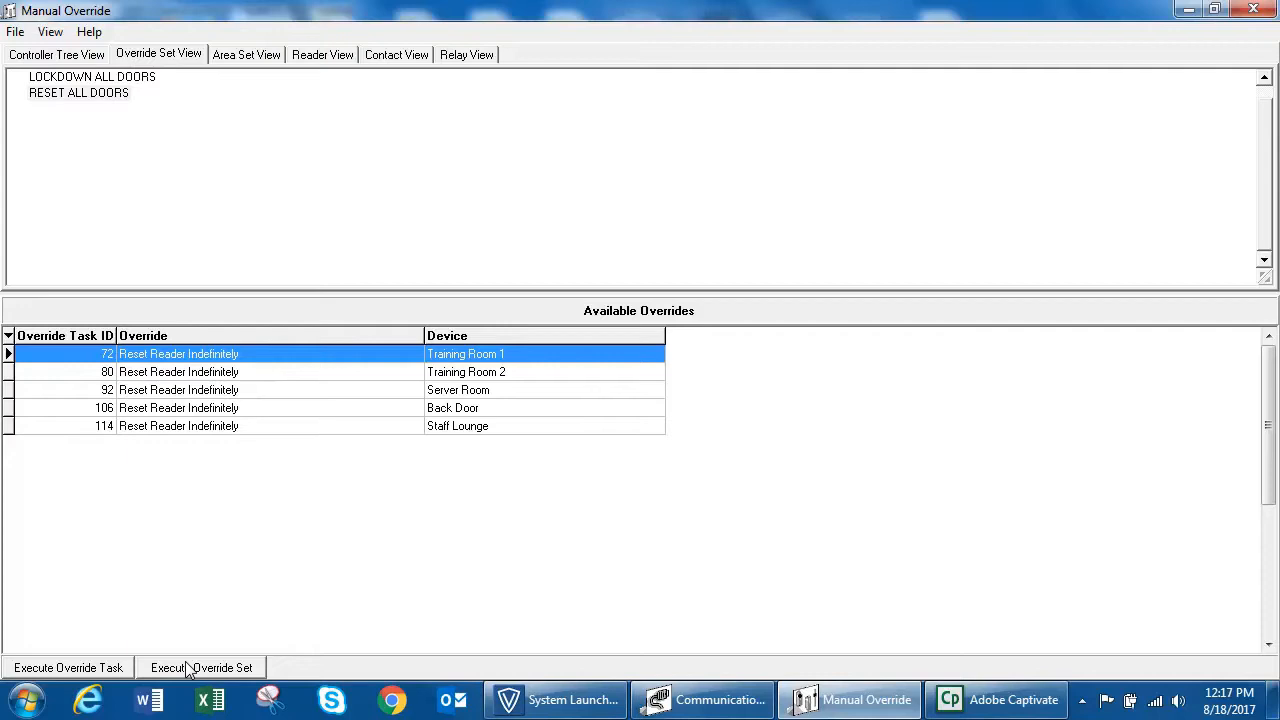
pyautogui.click(108, 98)
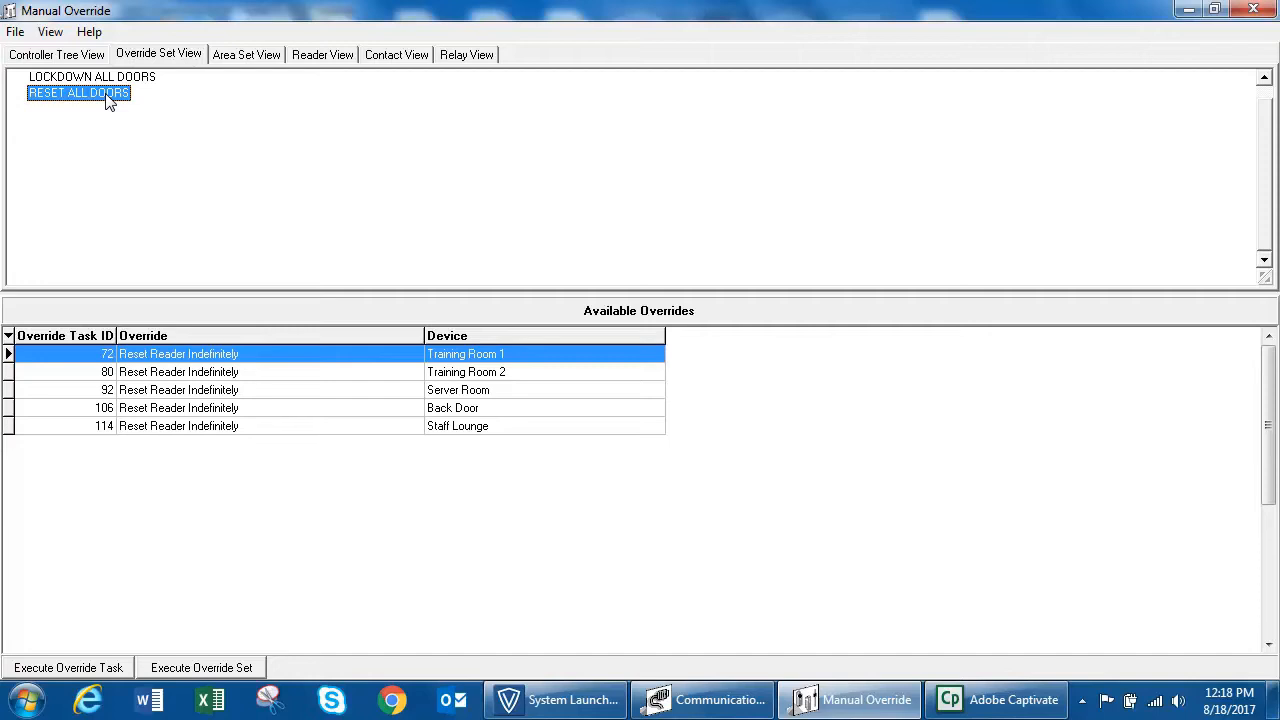
pyautogui.click(343, 57)
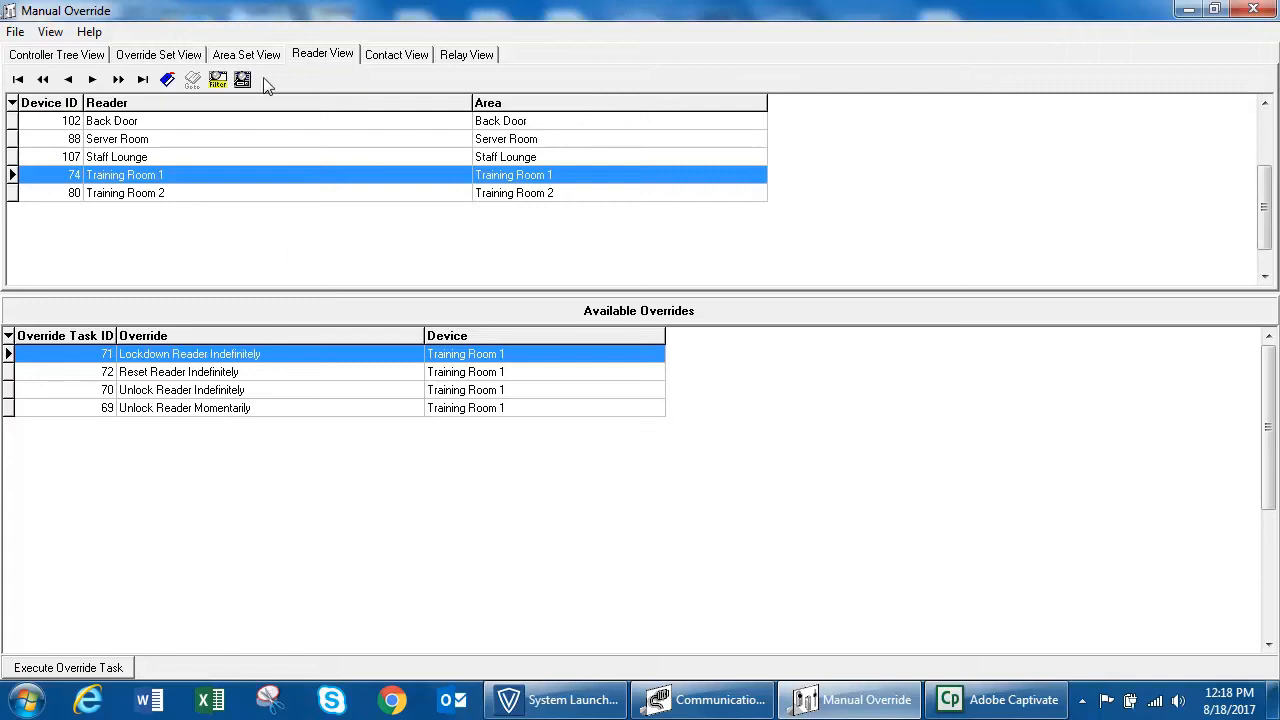
pyautogui.click(191, 55)
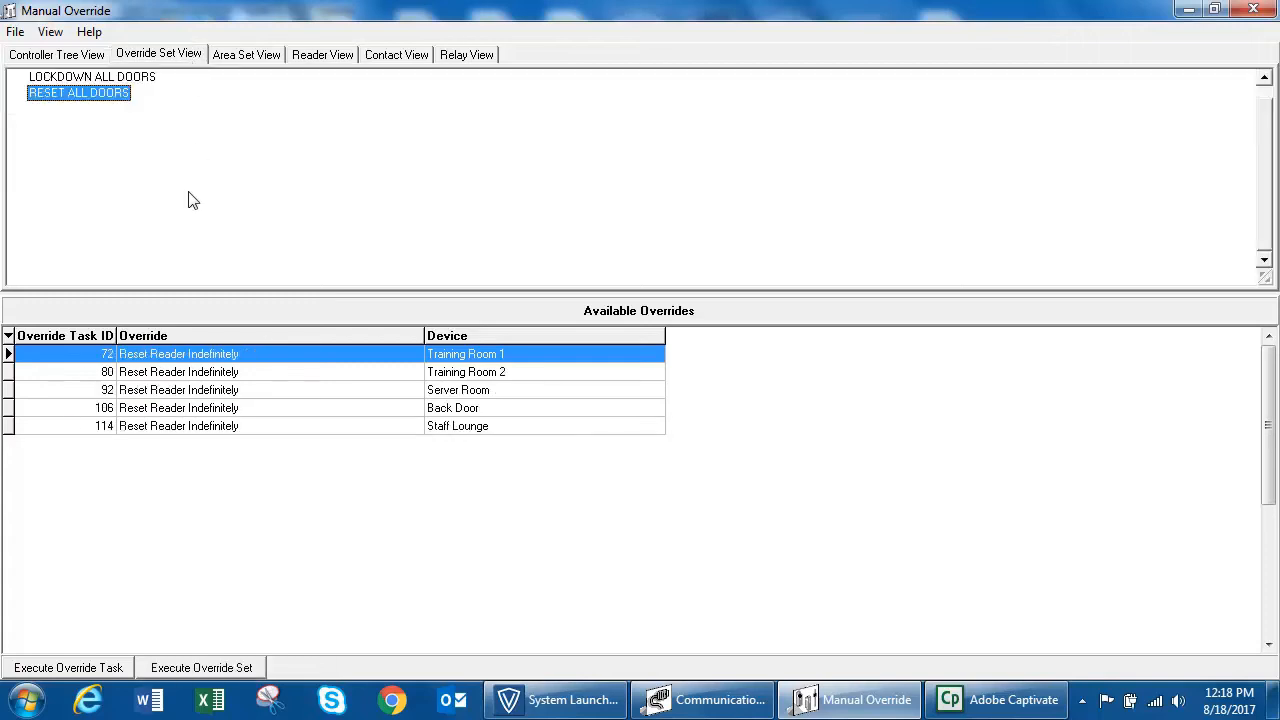